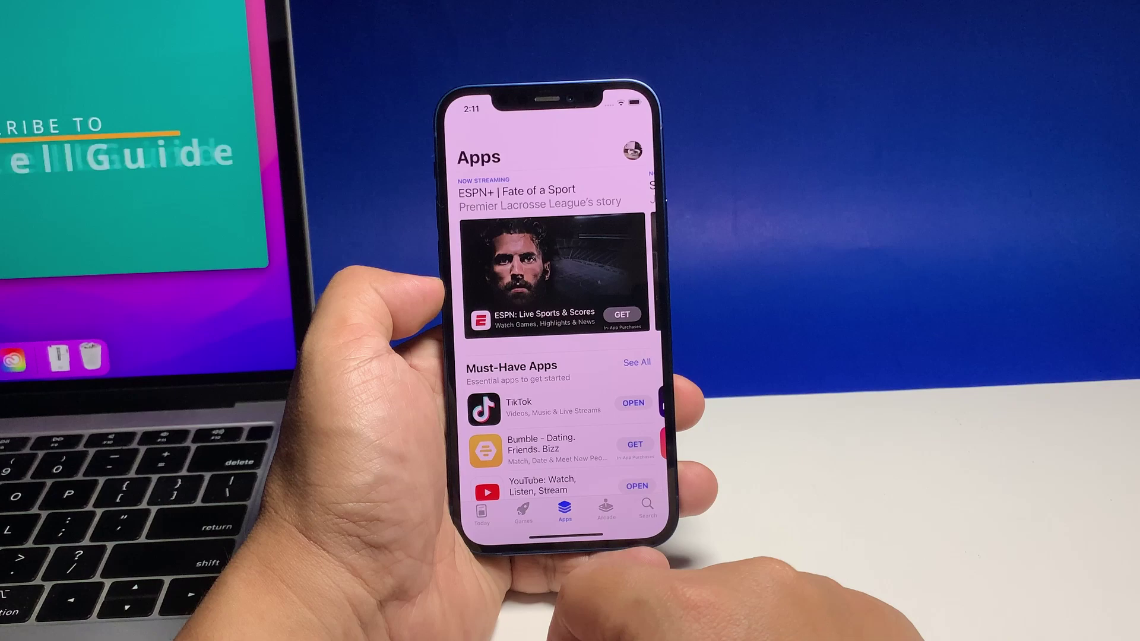
{"action": "scroll", "coordinate": [570, 401], "scroll_direction": "down", "scroll_amount": 1}
{"action": "scroll", "coordinate": [588, 401], "scroll_direction": "down", "scroll_amount": 2}
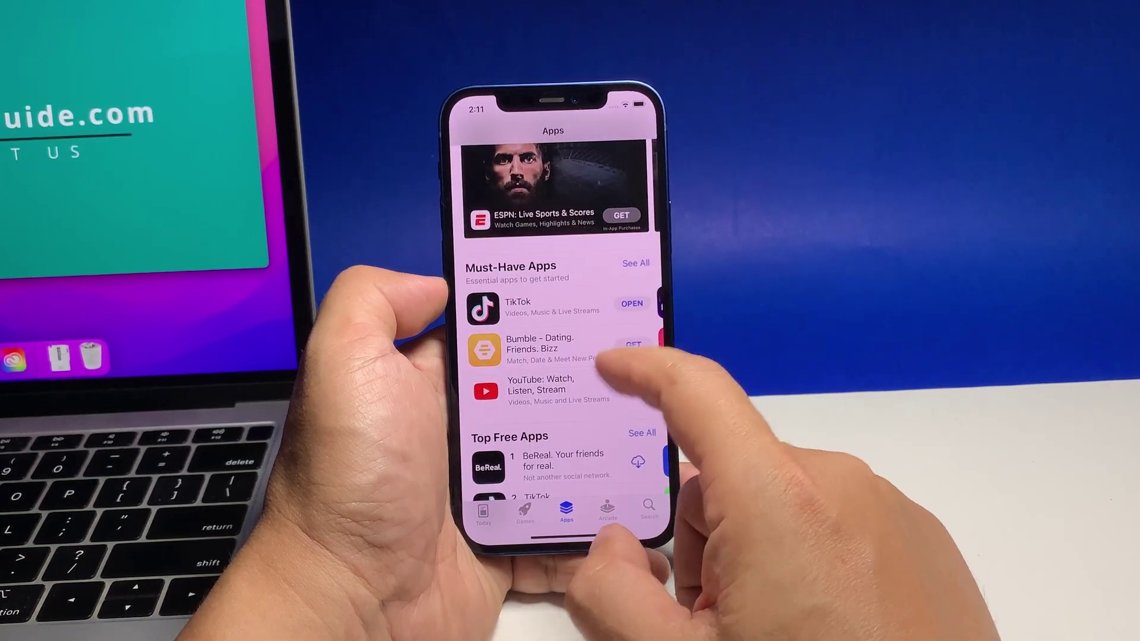
{"action": "scroll", "coordinate": [589, 401], "scroll_direction": "down", "scroll_amount": 2}
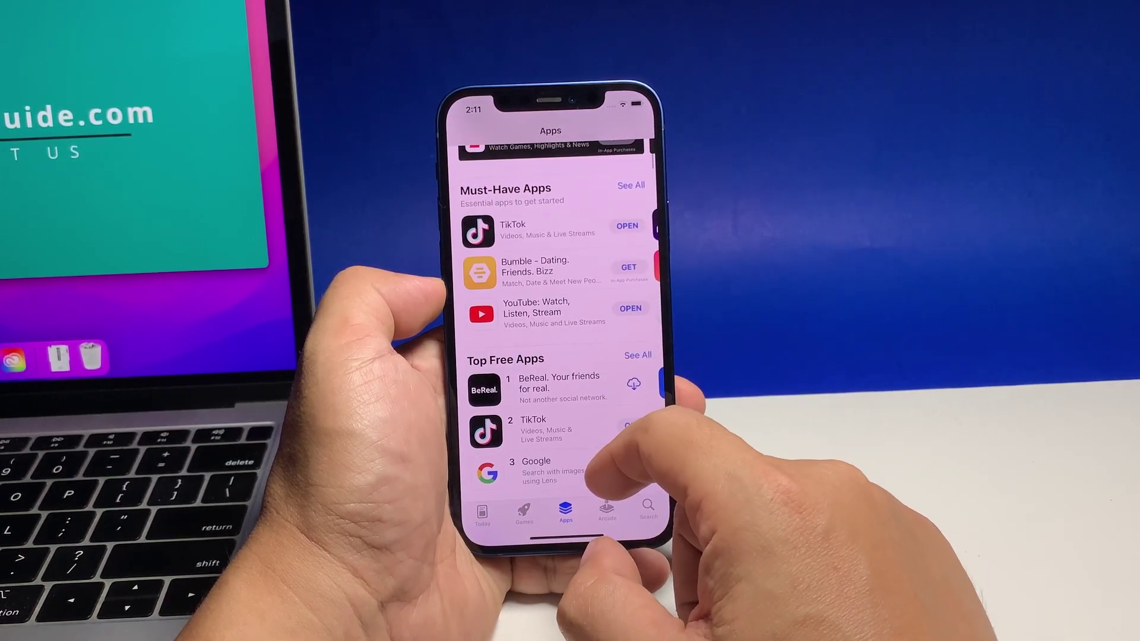
{"action": "scroll", "coordinate": [570, 374], "scroll_direction": "down", "scroll_amount": 2}
{"action": "scroll", "coordinate": [561, 356], "scroll_direction": "down", "scroll_amount": 2}
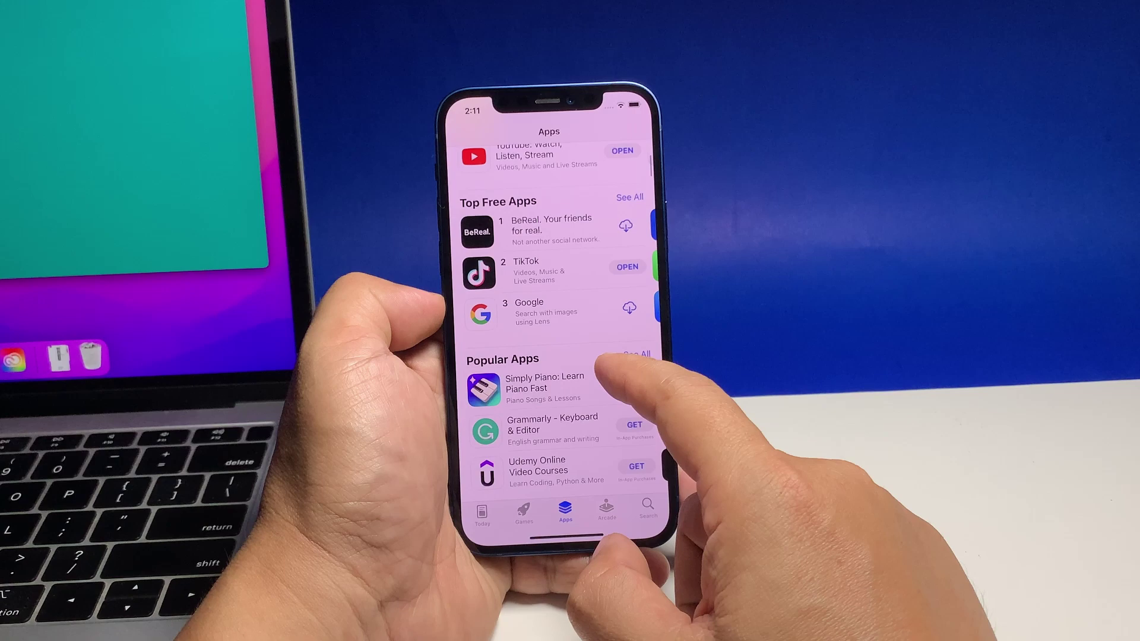
Switch the App Store from the Apps tab to the Games tab
{"action": "left_click", "coordinate": [516, 515]}
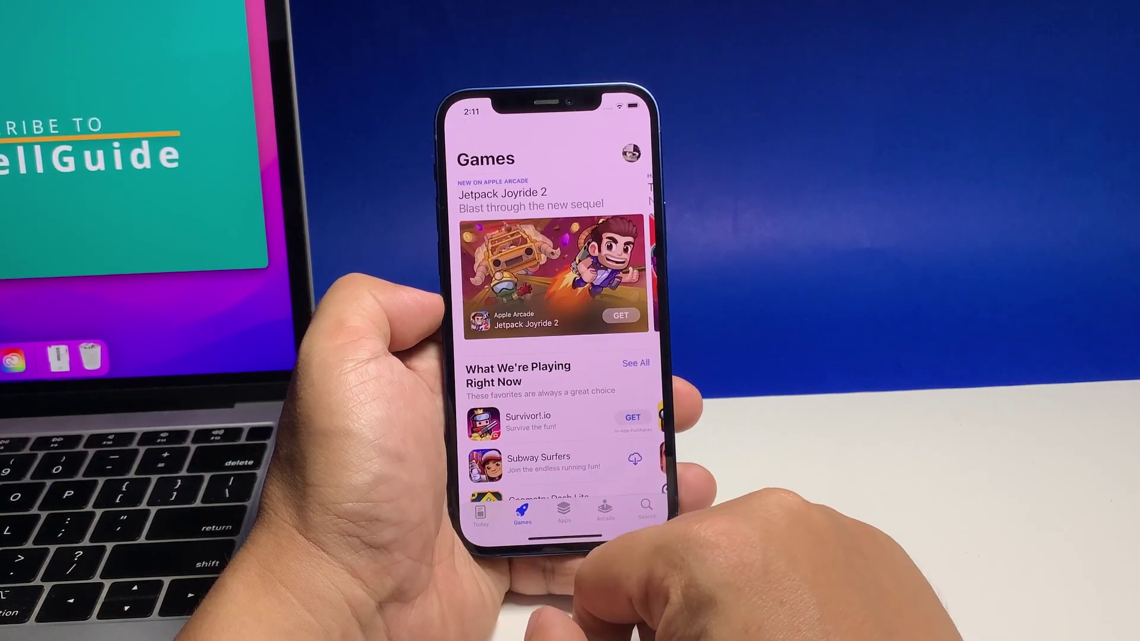
Return home, open Settings, and go to the App Store settings page
{"action": "left_click_drag", "start_coordinate": [552, 544], "coordinate": [553, 375]}
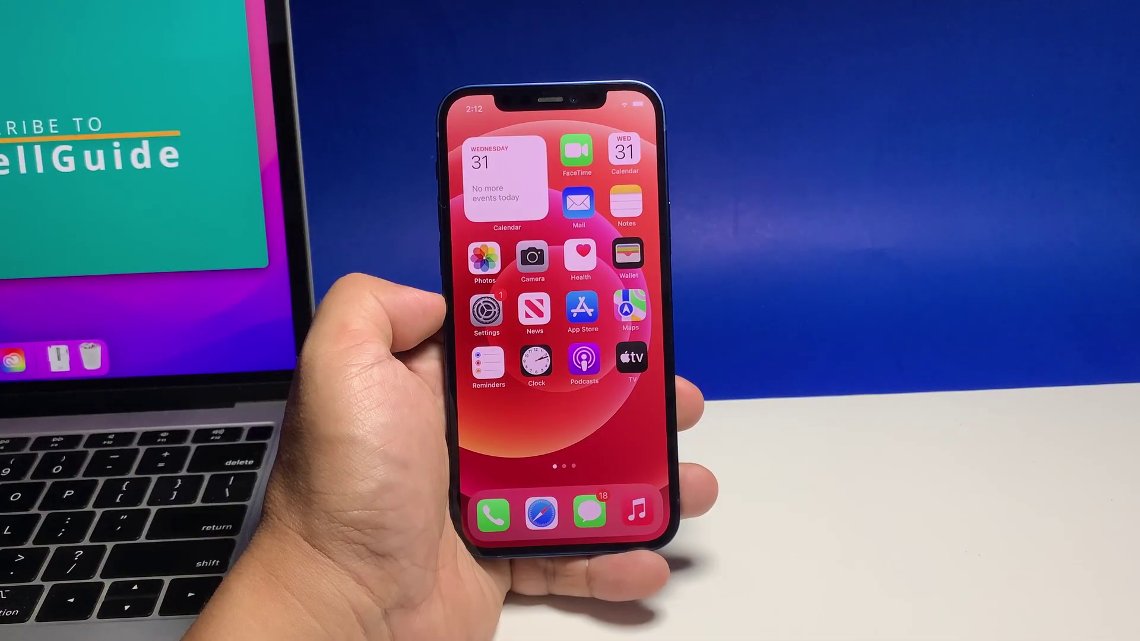
{"action": "left_click", "coordinate": [483, 308]}
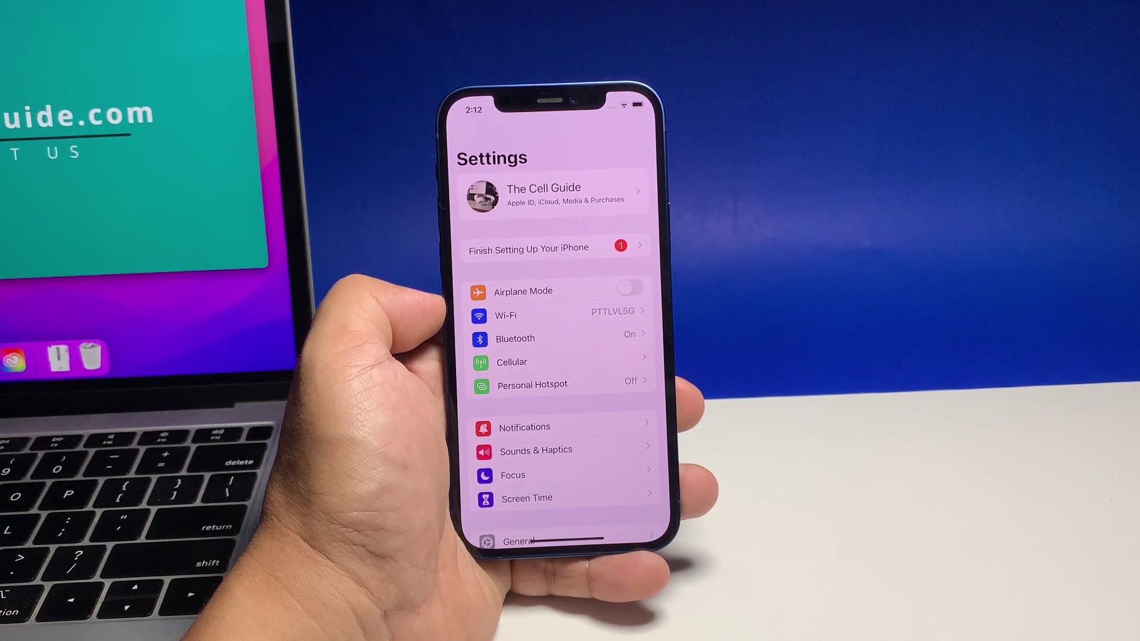
{"action": "scroll", "coordinate": [556, 357], "scroll_direction": "down", "scroll_amount": 10}
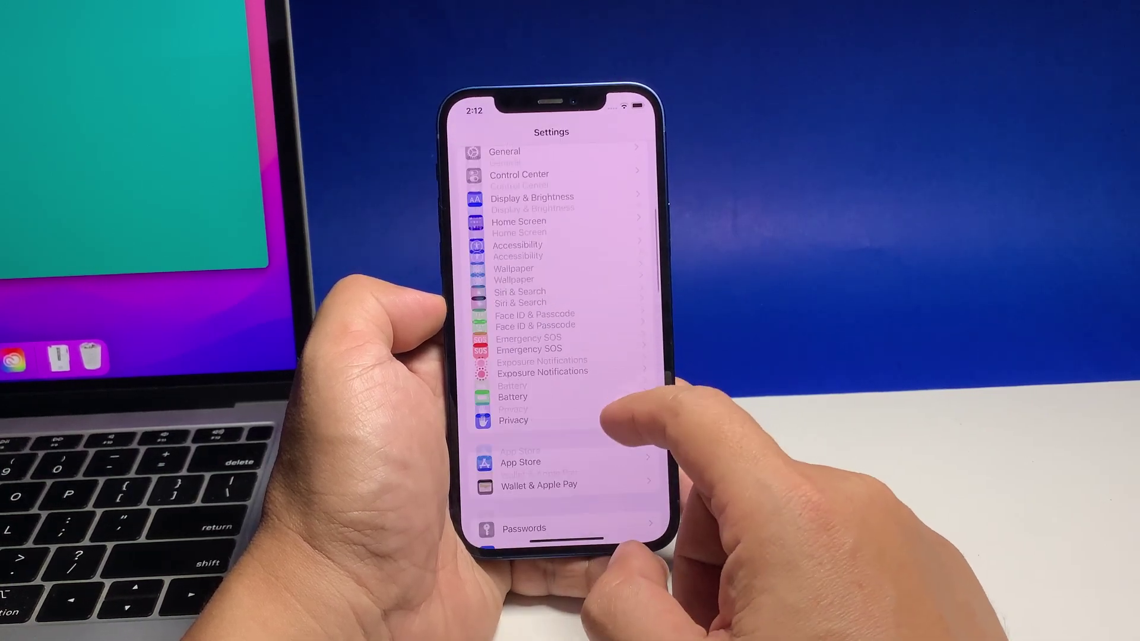
{"action": "scroll", "coordinate": [612, 392], "scroll_direction": "up", "scroll_amount": 1}
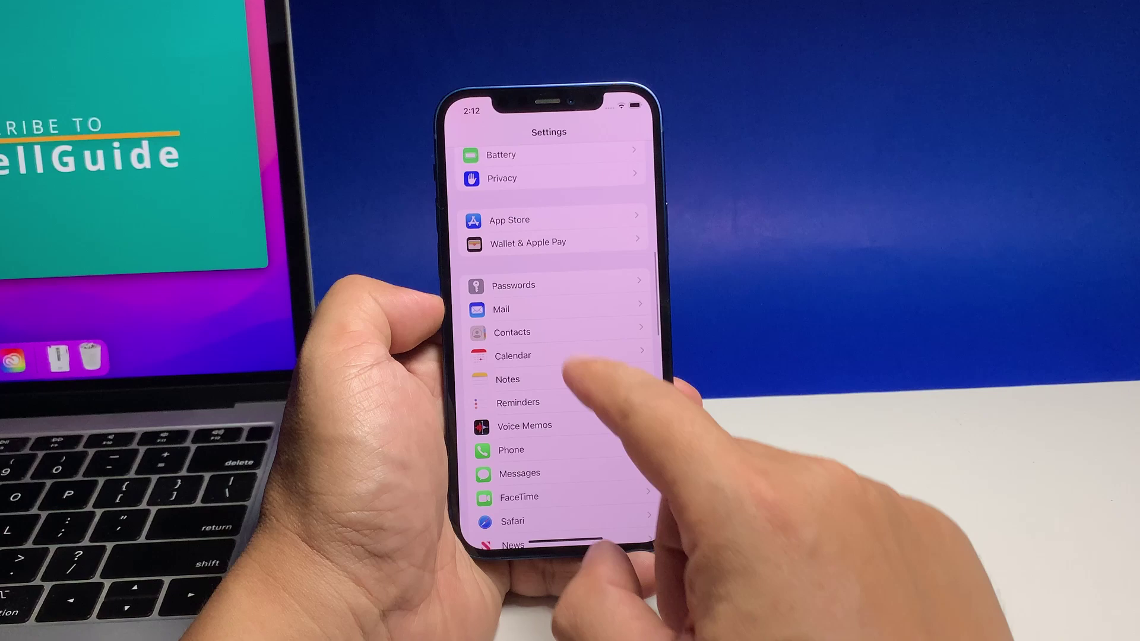
{"action": "left_click", "coordinate": [497, 221]}
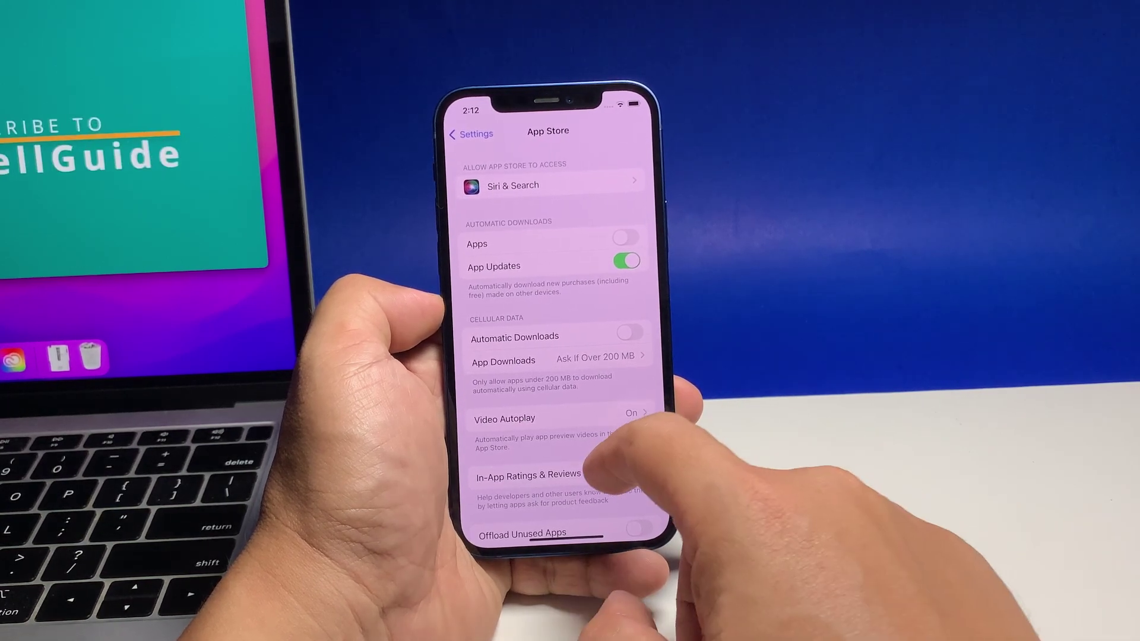
{"action": "scroll", "coordinate": [556, 357], "scroll_direction": "down", "scroll_amount": 3}
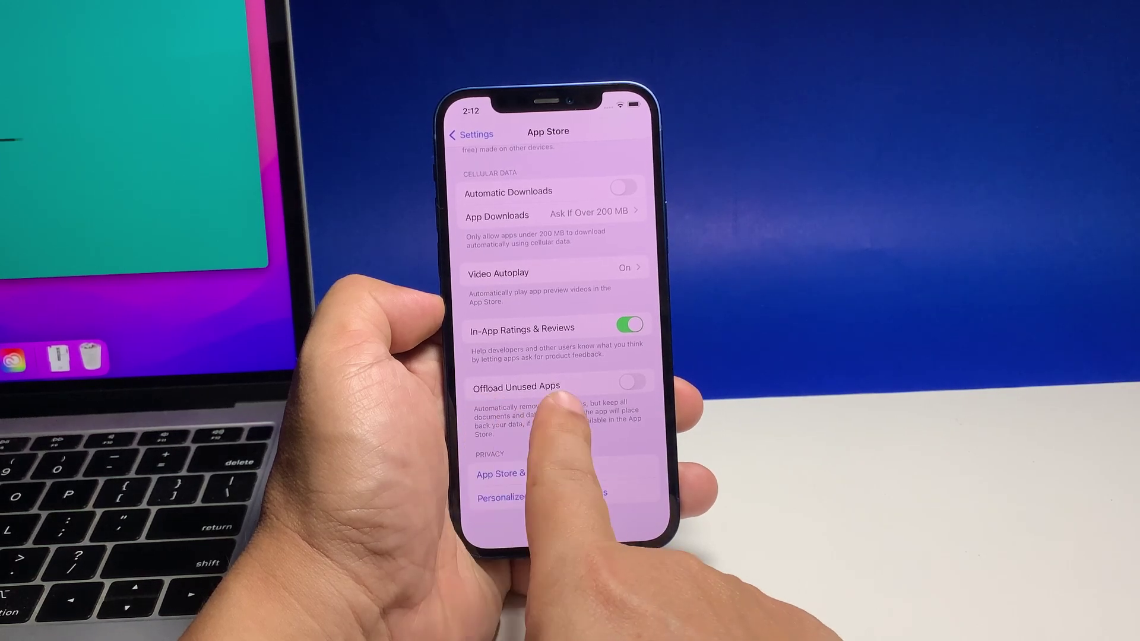
Turn on Offload Unused Apps and go back to the main Settings list
{"action": "left_click", "coordinate": [630, 381]}
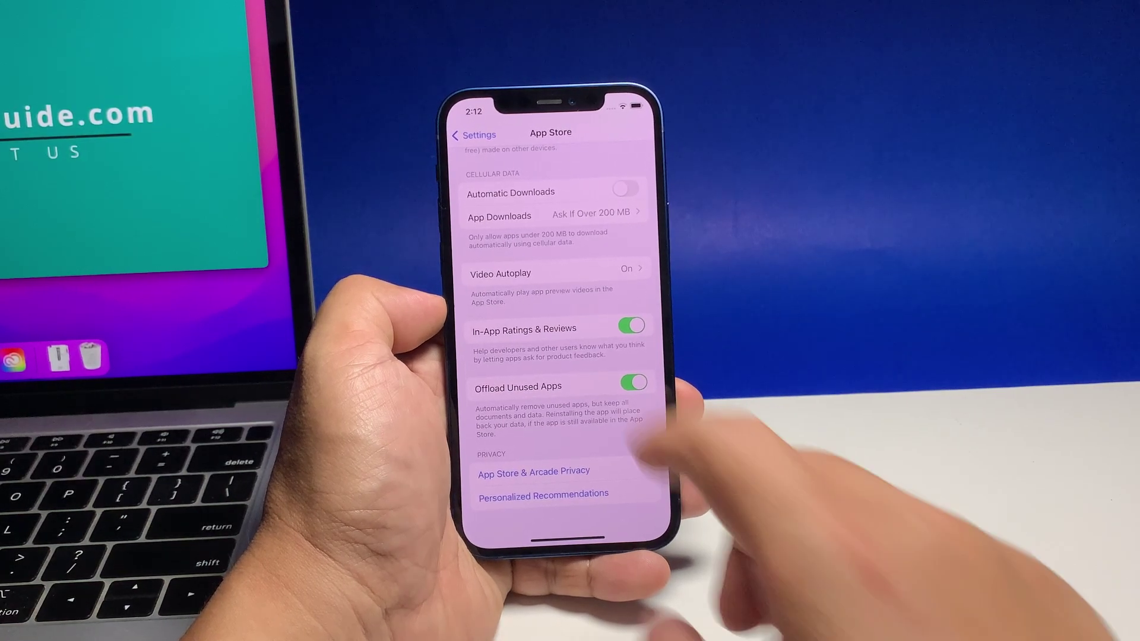
{"action": "left_click", "coordinate": [470, 134]}
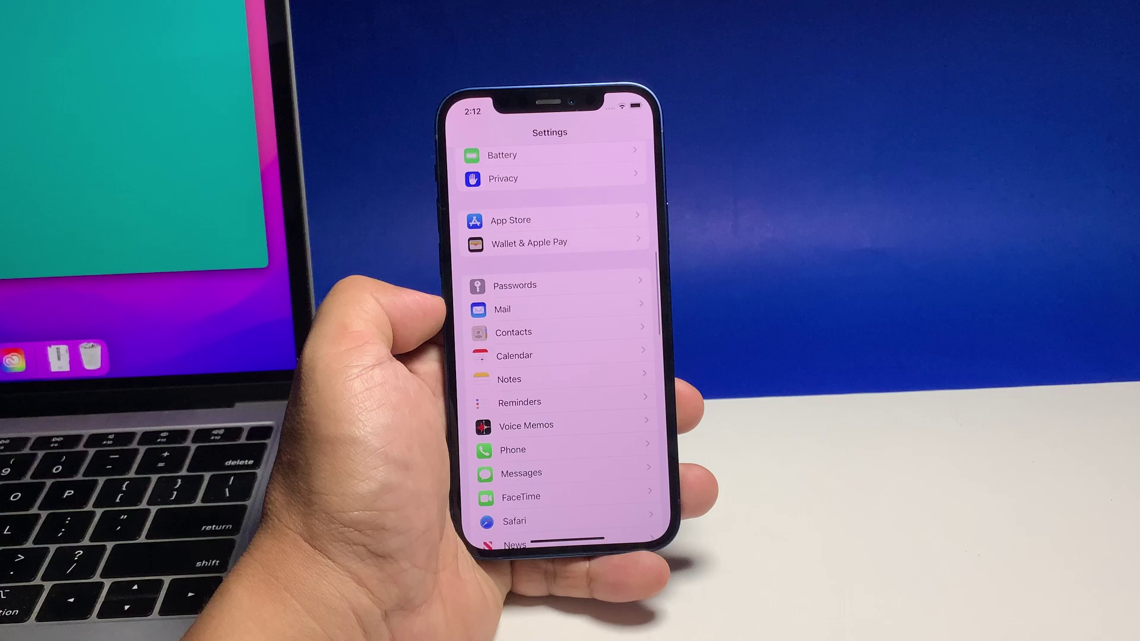
{"action": "scroll", "coordinate": [557, 356], "scroll_direction": "up", "scroll_amount": 10}
{"action": "scroll", "coordinate": [553, 356], "scroll_direction": "down", "scroll_amount": 3}
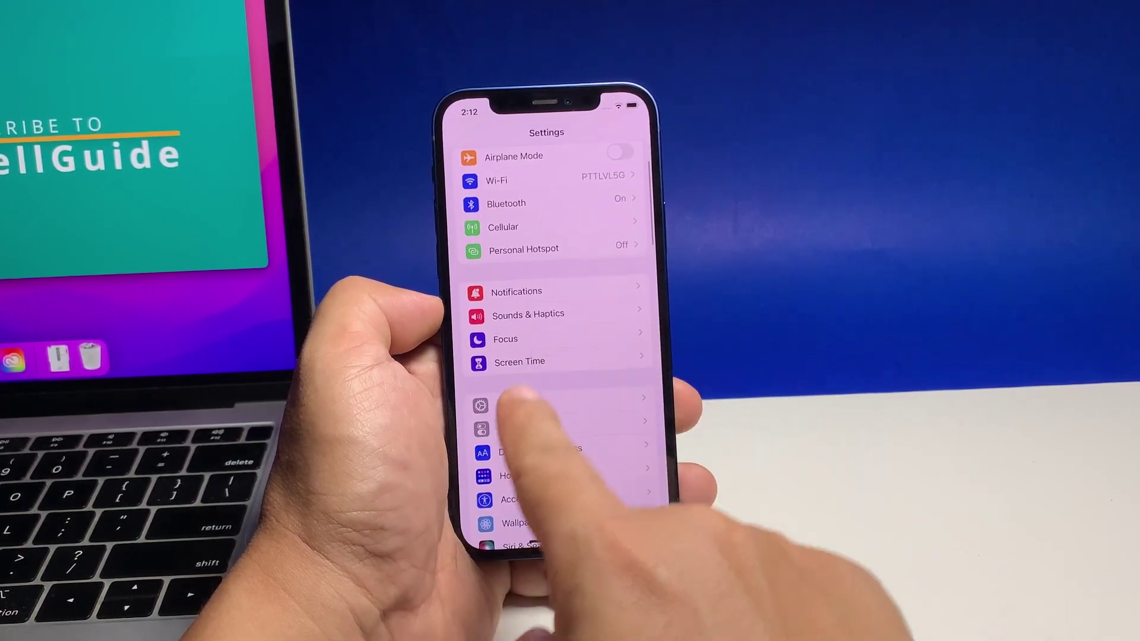
Open Snapchat's storage details via General > iPhone Storage
{"action": "left_click", "coordinate": [512, 405]}
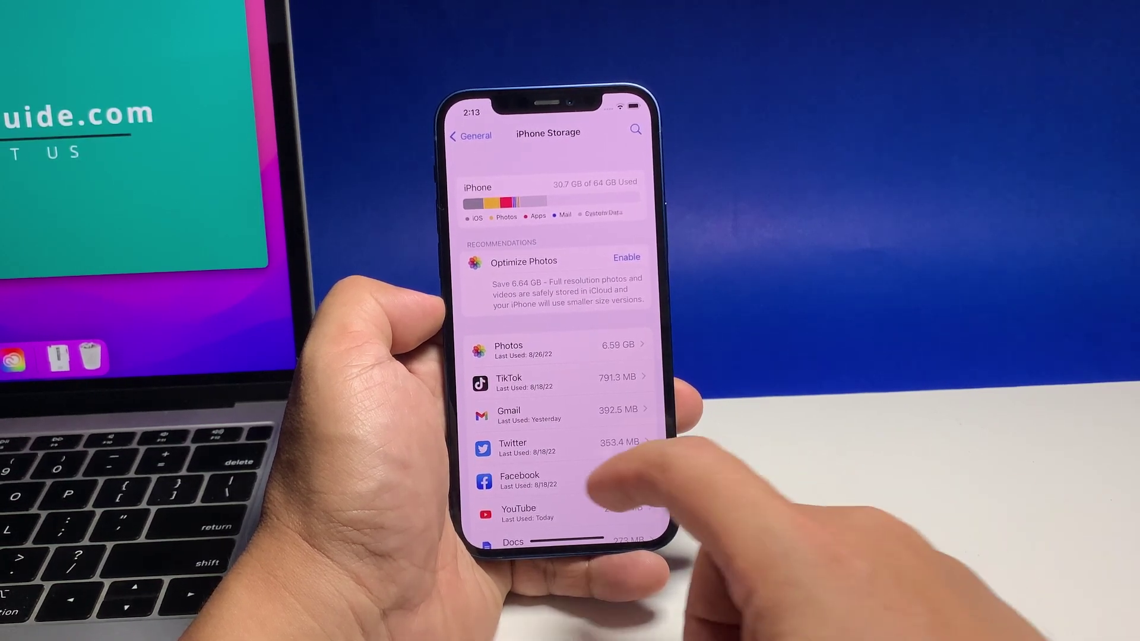
{"action": "scroll", "coordinate": [557, 356], "scroll_direction": "down", "scroll_amount": 5}
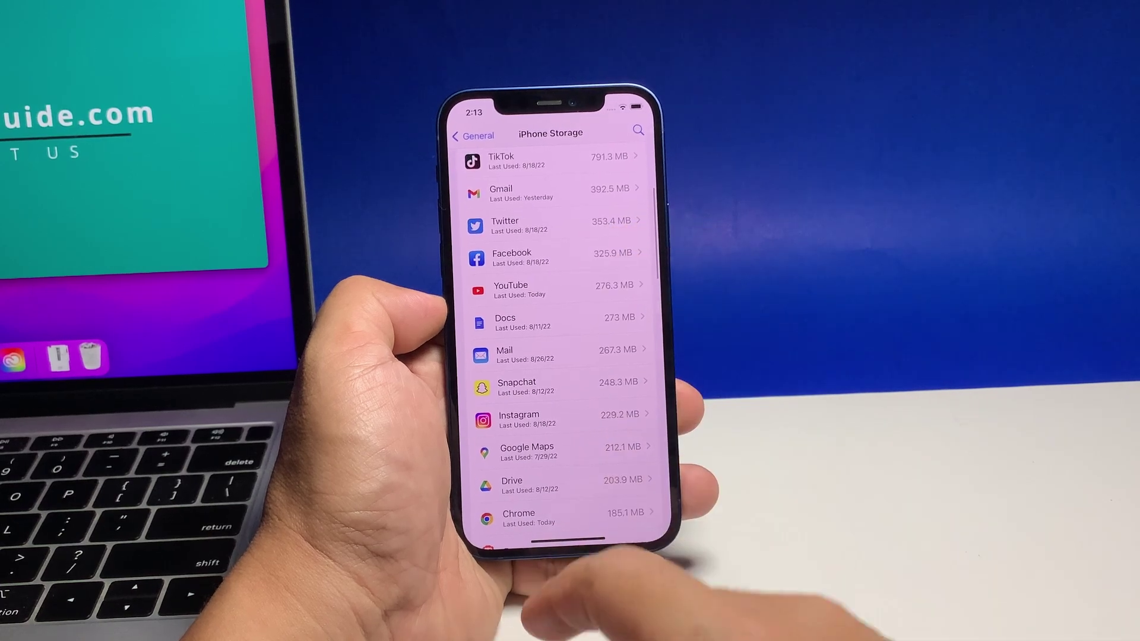
{"action": "left_click", "coordinate": [535, 385]}
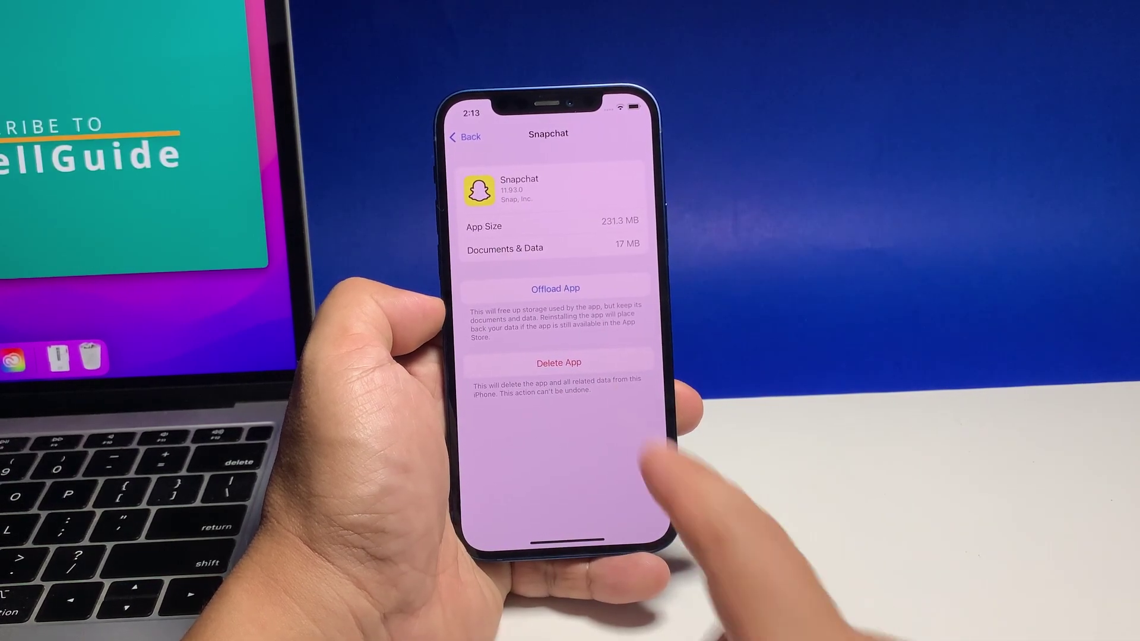
Offload Snapchat keeping its 17.3 MB of data, then reinstall it
{"action": "left_click", "coordinate": [555, 288]}
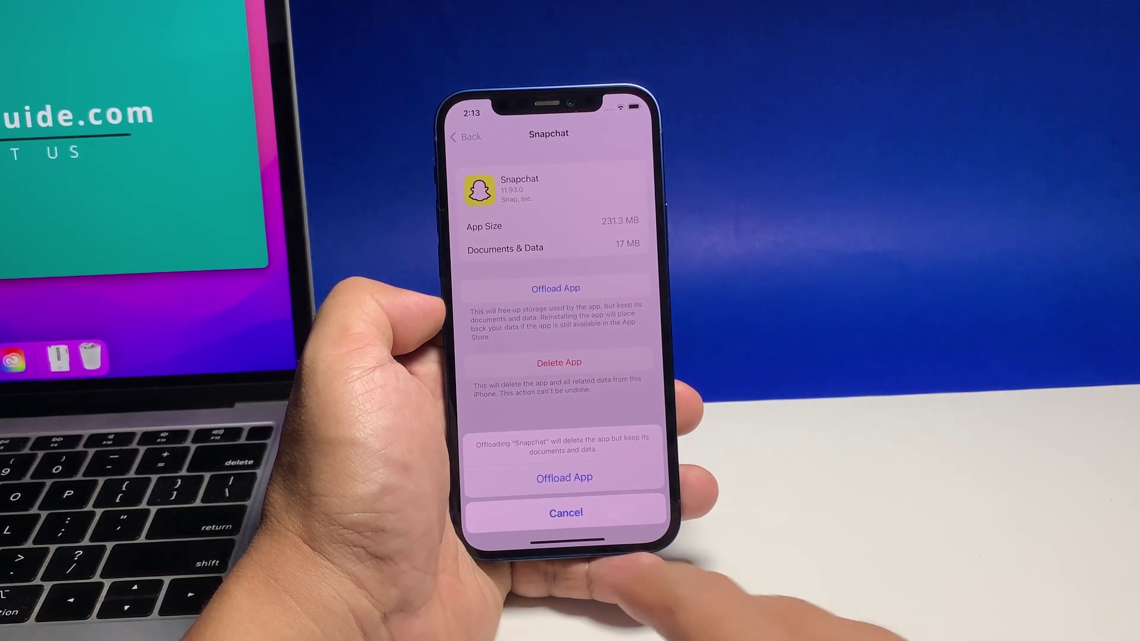
{"action": "left_click", "coordinate": [564, 478]}
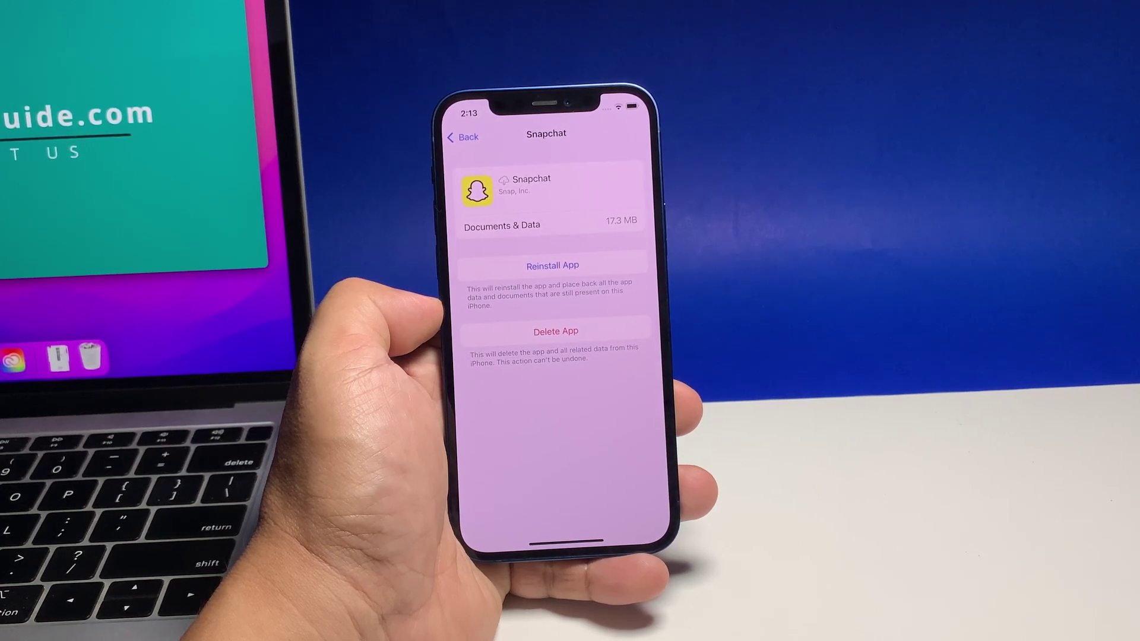
{"action": "left_click", "coordinate": [552, 265]}
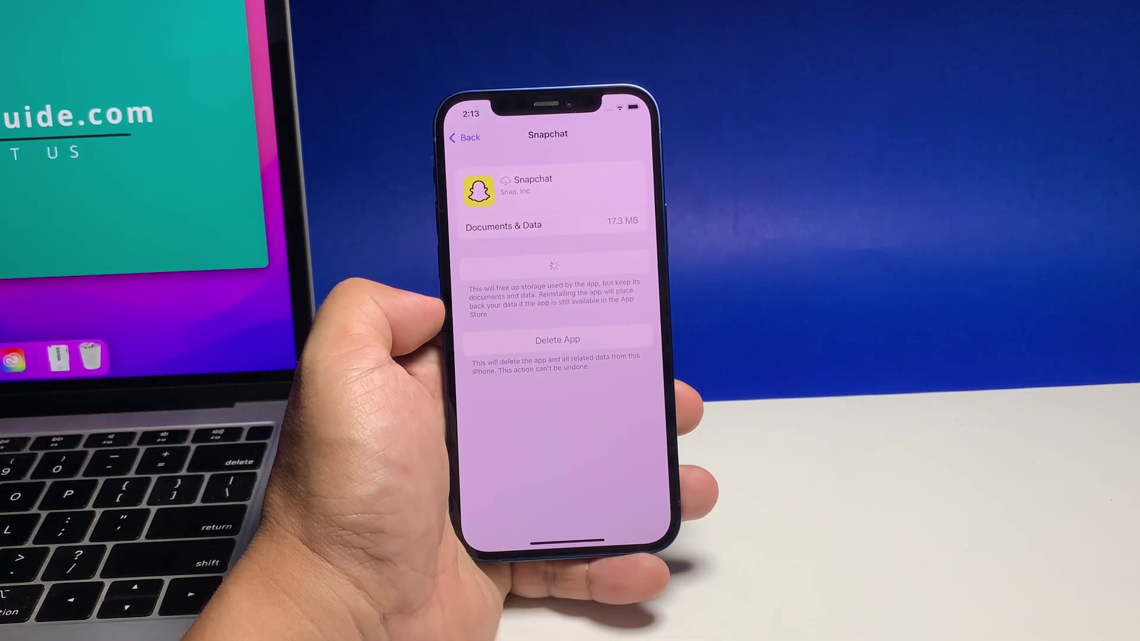